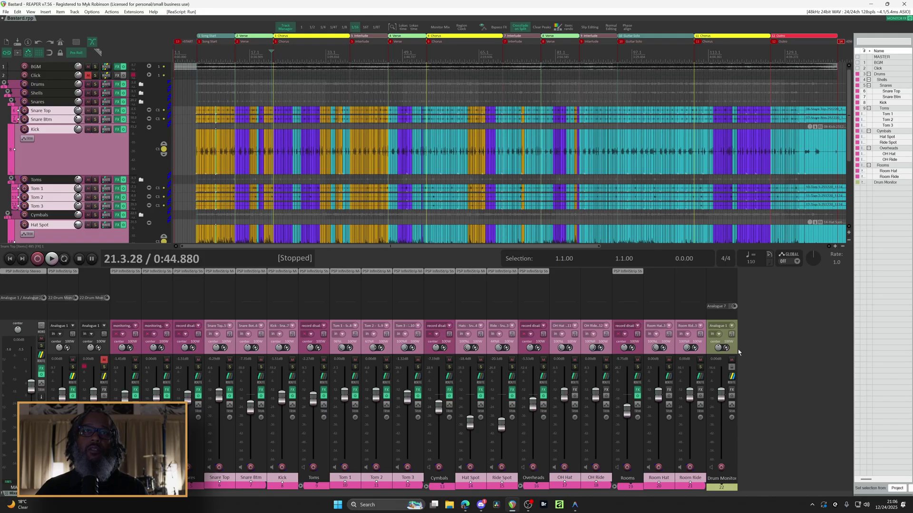
Show the Big Clock Plus region clock with position 21.3.28, the Verse and Chorus regions, and 4/4
click(461, 27)
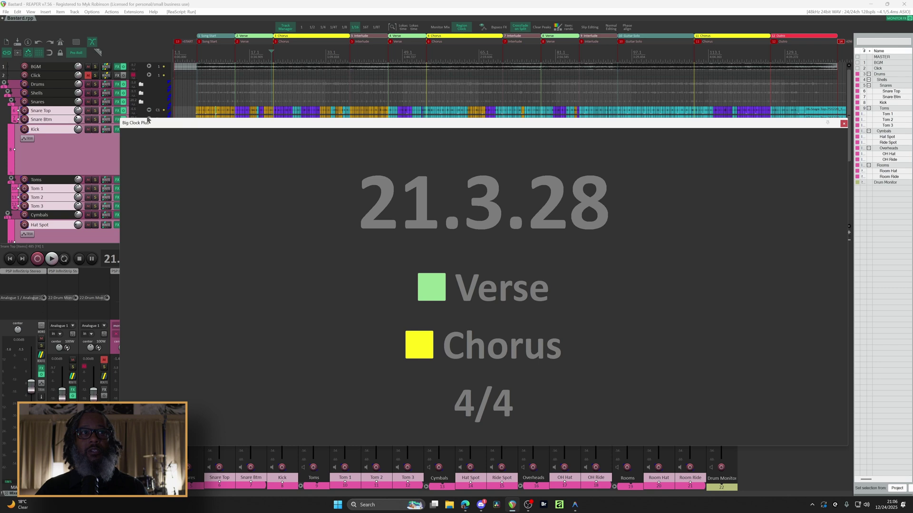
Open the Extended Big Clock Plus Display dialog from the clock's context menu
right_click(217, 236)
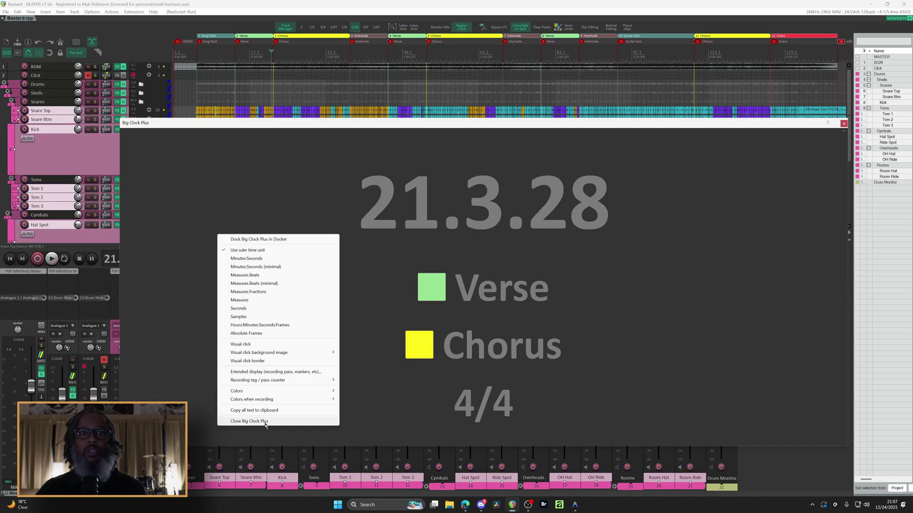
click(260, 372)
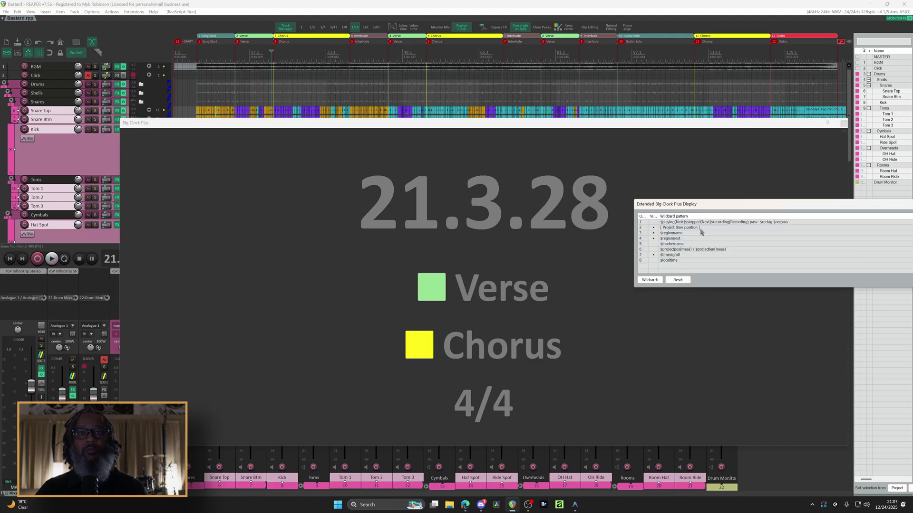
Centre the Extended display dialog, read the Wildcard help, then close the dialog
drag(654, 204, 291, 197)
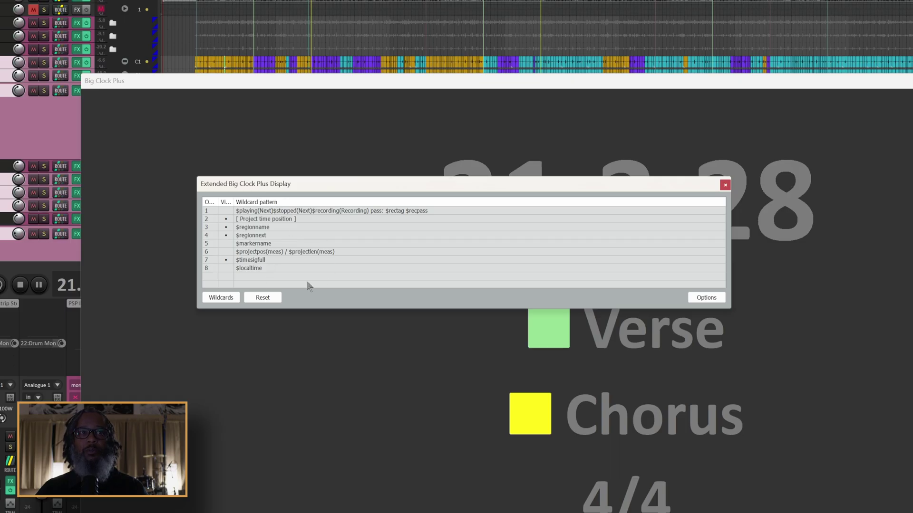
click(220, 300)
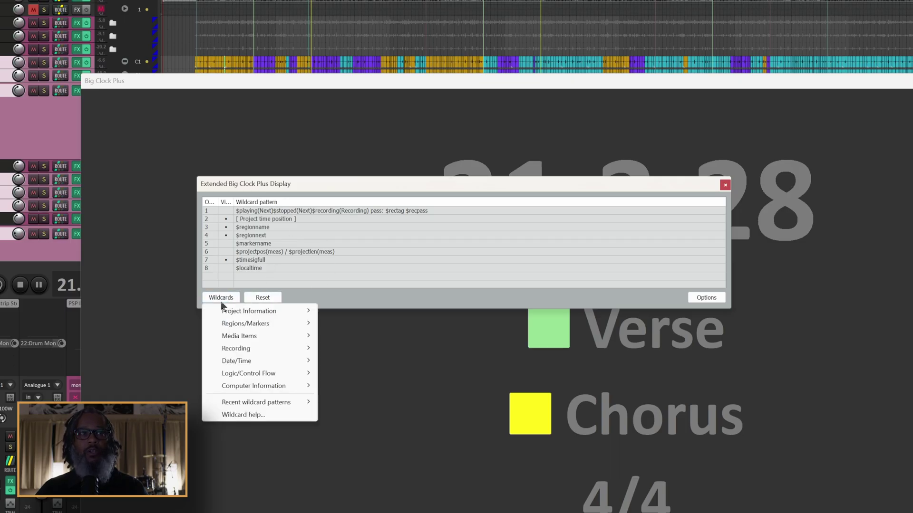
click(247, 415)
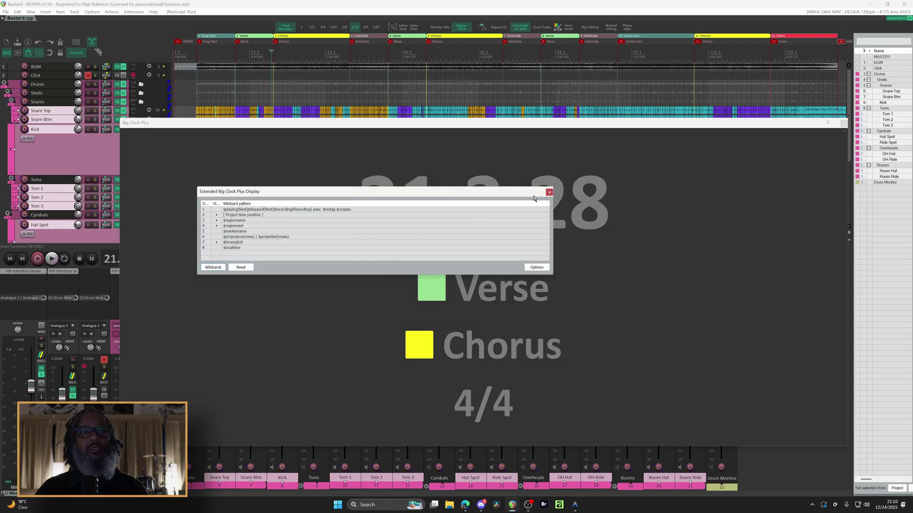
click(549, 192)
Close the Big Clock Plus window and bring up the Extensions menu's ReaPack options
click(843, 123)
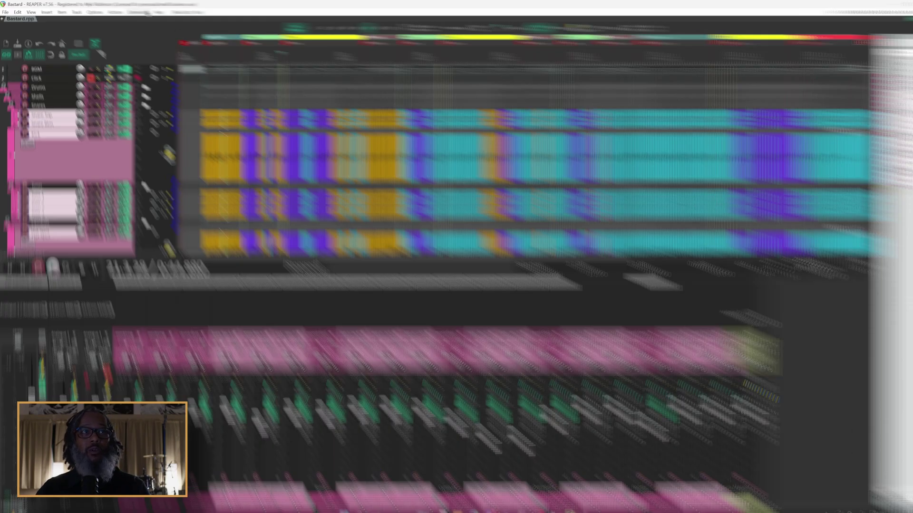
click(138, 12)
Import the Let's Talk About REAPER GitHub index.xml URL as a ReaPack repository
mouse_move(146, 22)
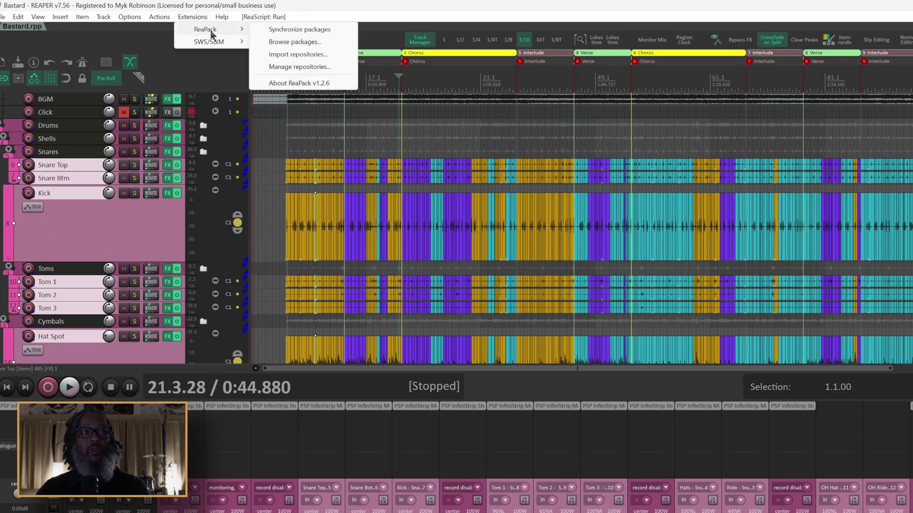
click(321, 55)
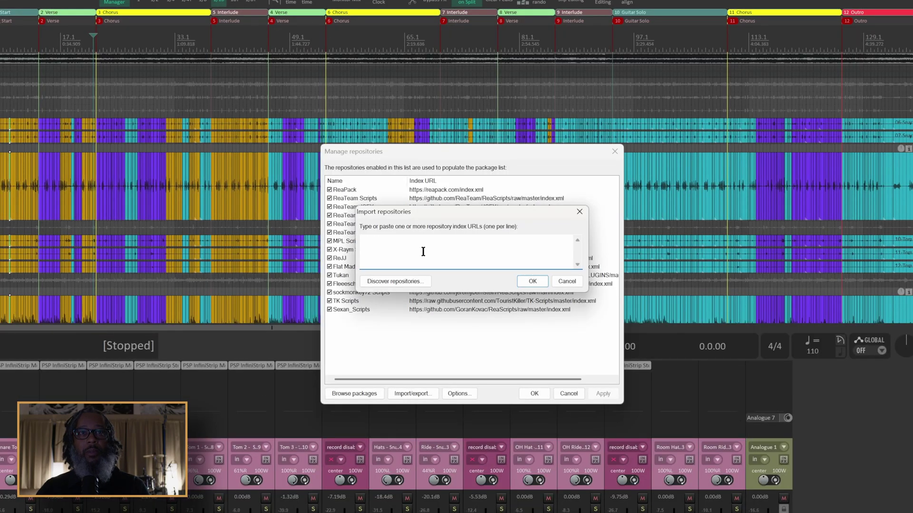
text(https://github.com/mykrobinson/Let-s-Talk-About-REAPER/raw/refs/heads/main/index.xml)
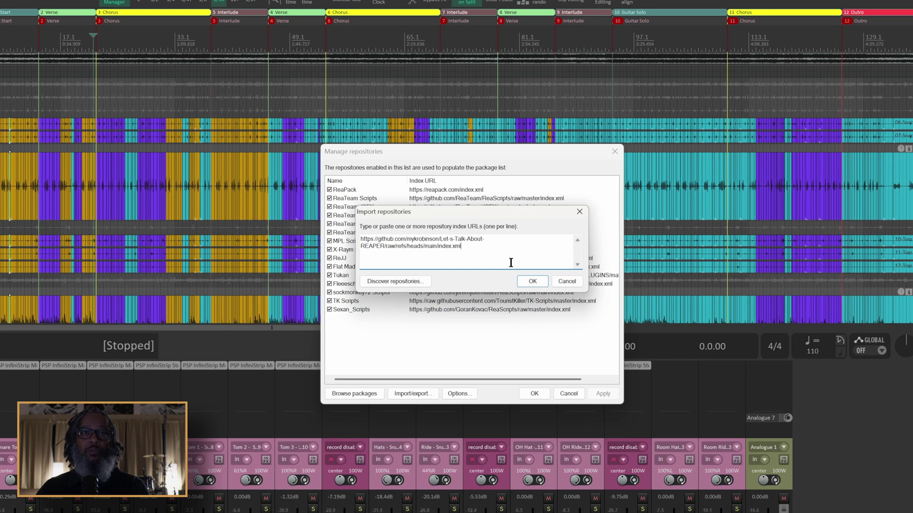
click(531, 282)
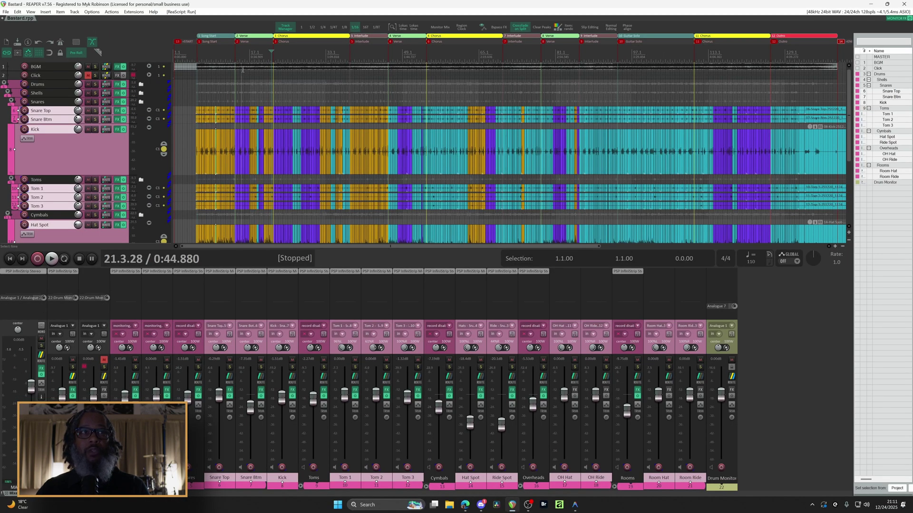
In ReaPack's package browser, filter for 'ltar' and mark LTAR_DrummerClock.lua v2.3 for installation
click(134, 12)
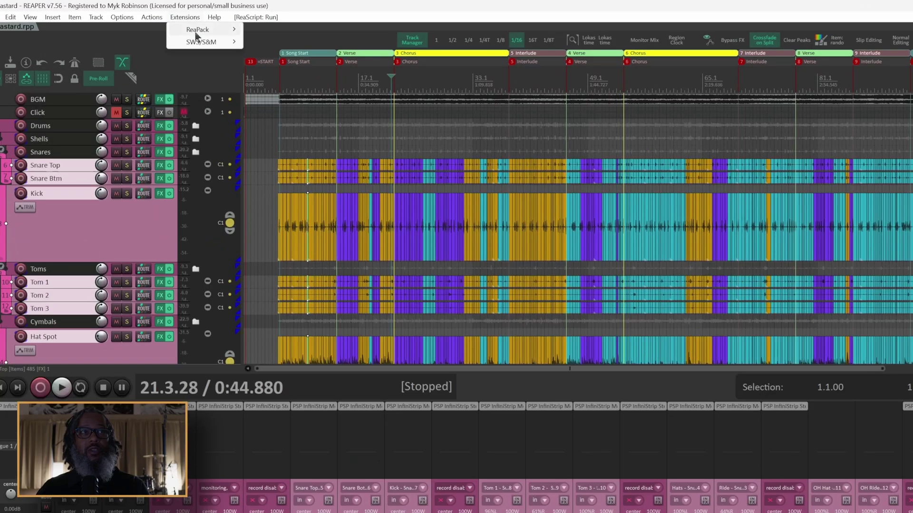
mouse_move(197, 36)
click(287, 40)
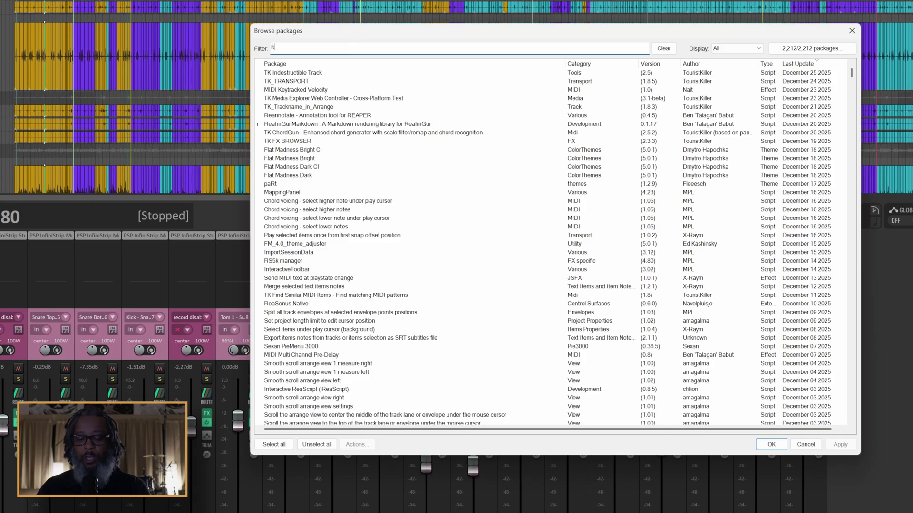
text(ltar)
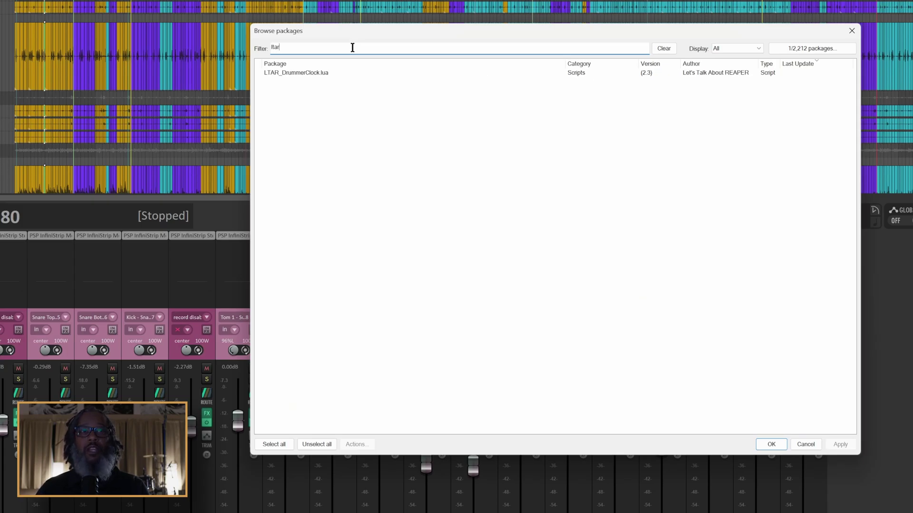
right_click(287, 77)
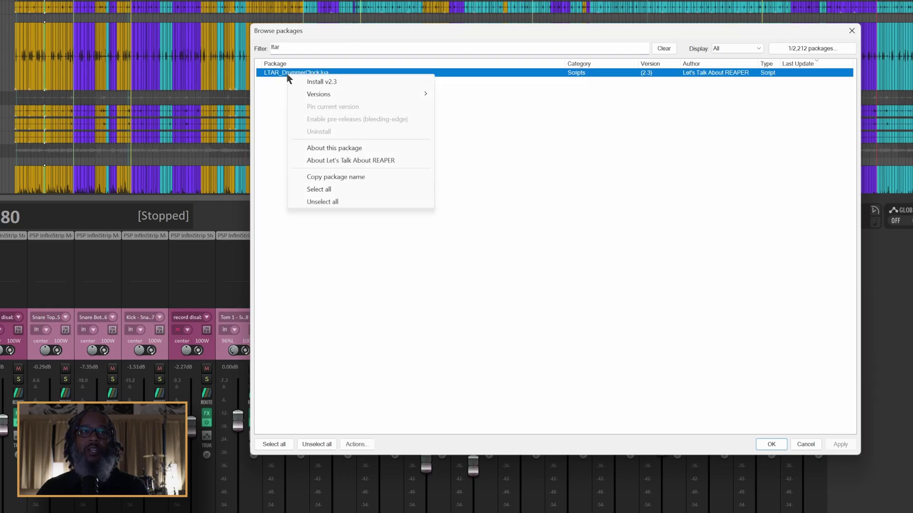
click(334, 82)
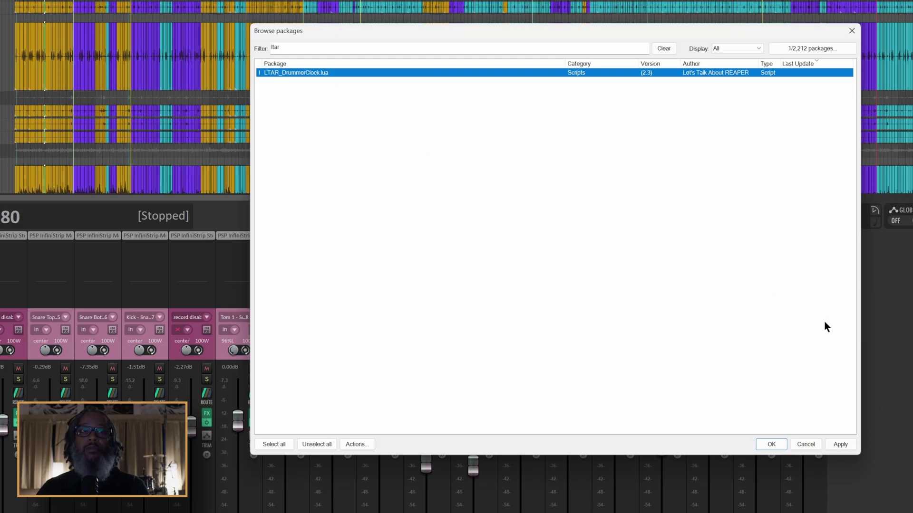
Apply the install, dismiss the transaction report, and close the package browser
click(840, 444)
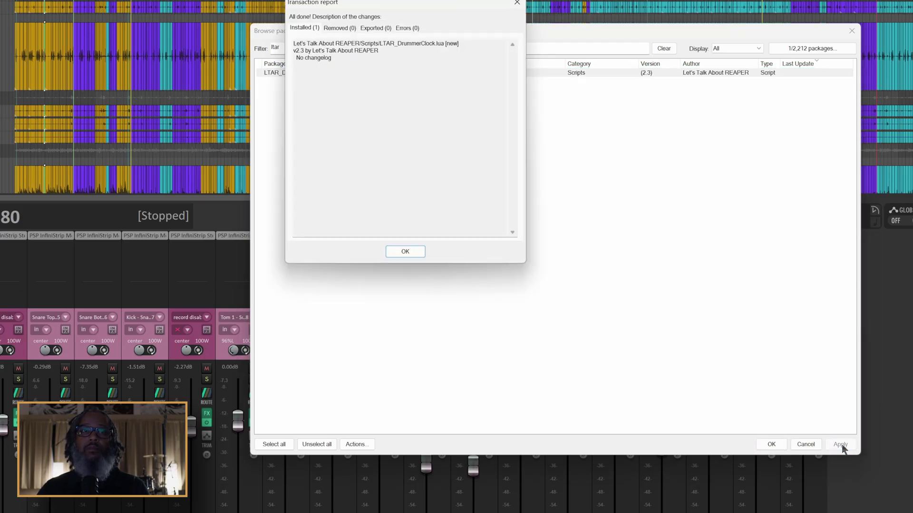
click(405, 252)
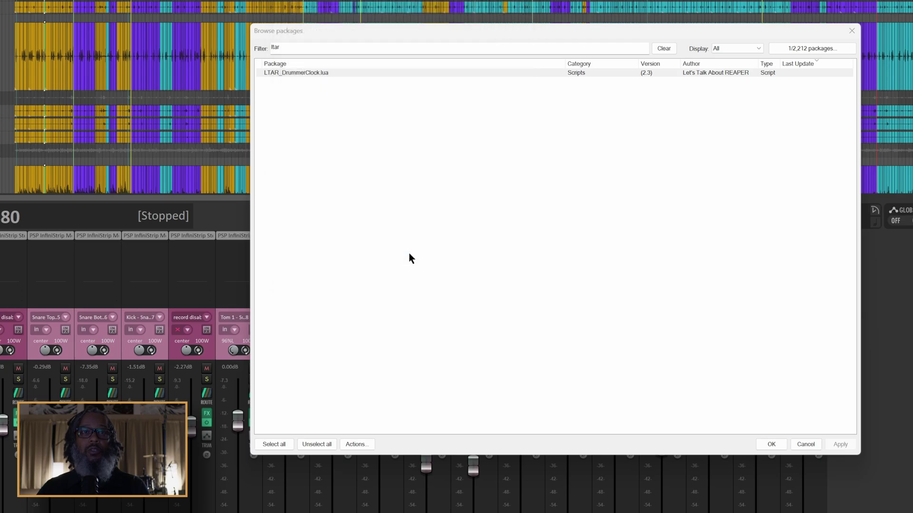
click(852, 32)
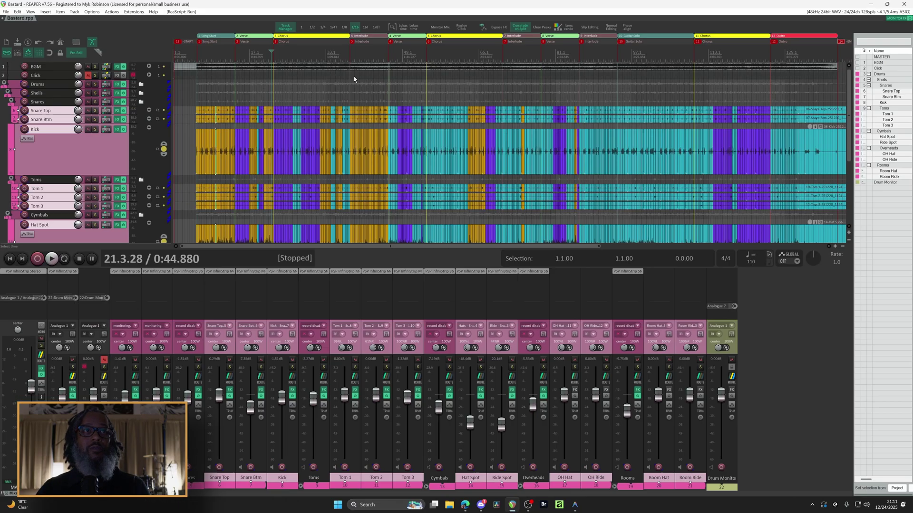
Run Script: LTAR_DrummerClock.lua from the action list filtered by 'ltar'
click(114, 12)
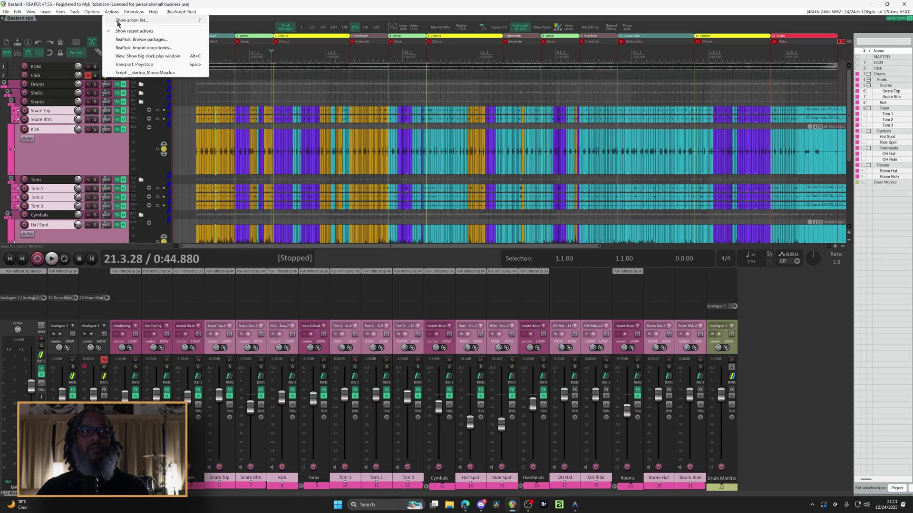
click(126, 20)
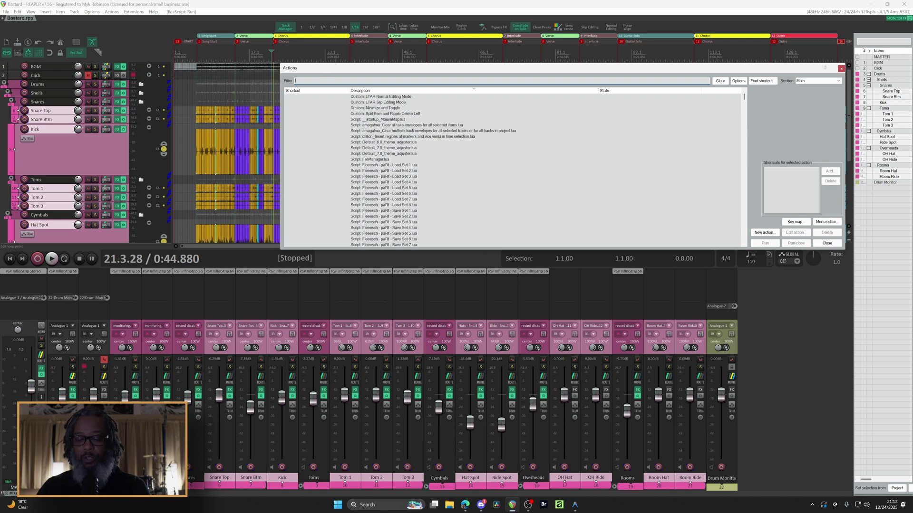
text(ltar)
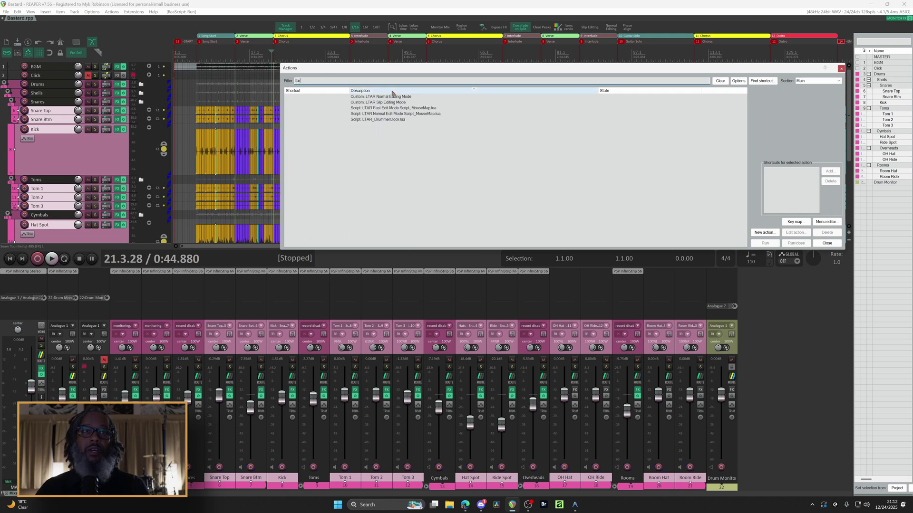
double_click(386, 120)
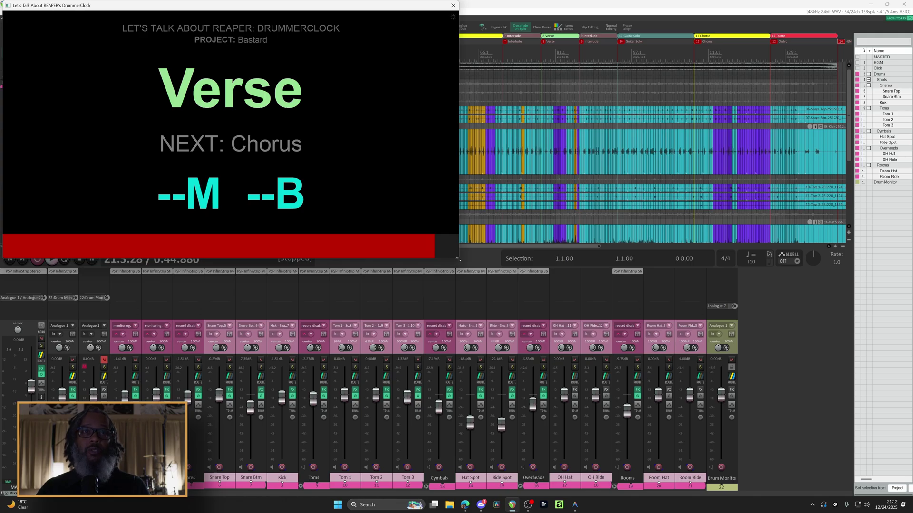
Enlarge the DrummerClock window to fill most of the screen and open its gear settings menu
drag(459, 259, 826, 460)
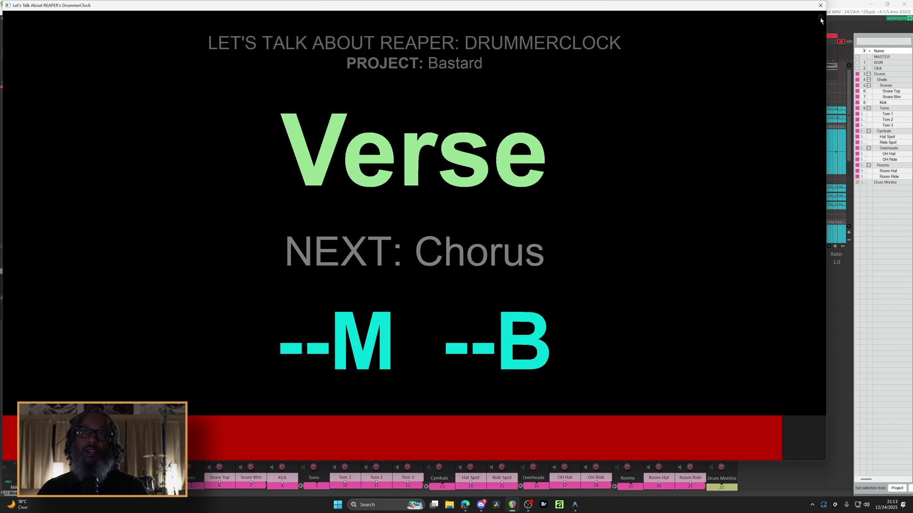
click(821, 19)
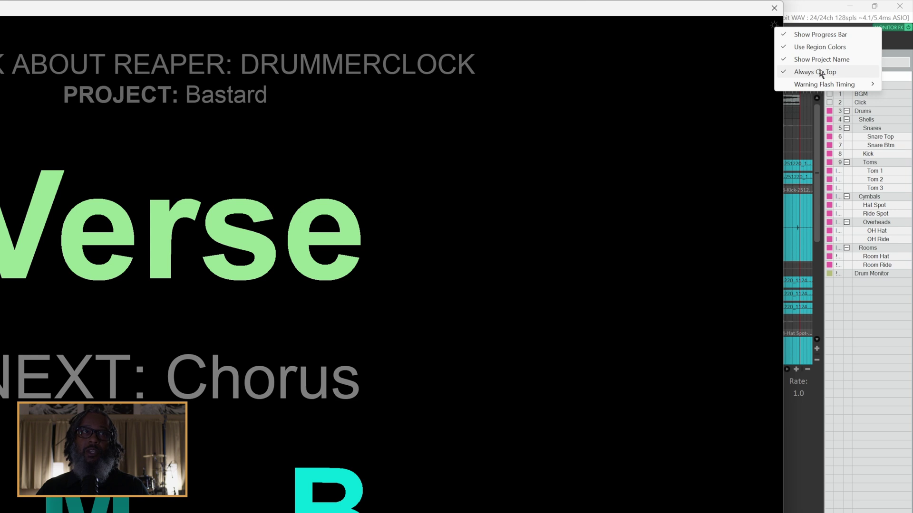
Review the Warning Flash Timing, Yellow Threshold and Red Threshold options, then dismiss the menus unchanged
mouse_move(794, 85)
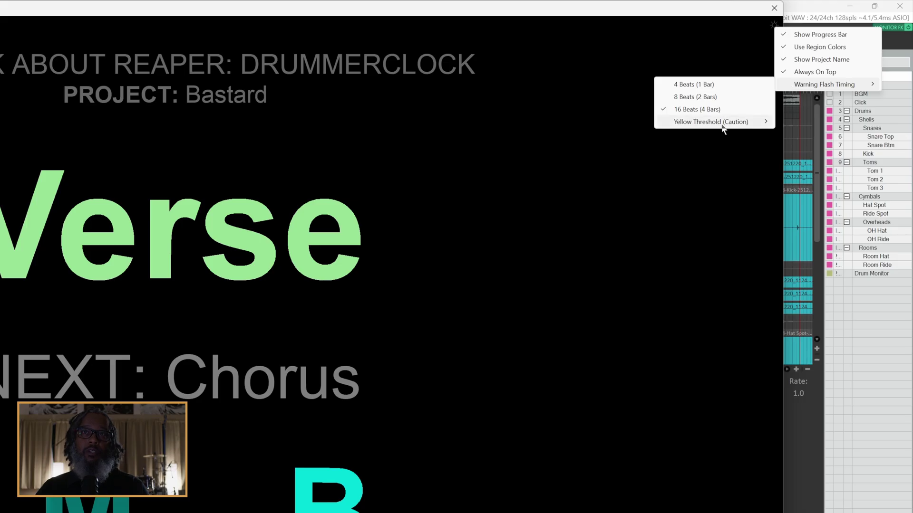
mouse_move(722, 125)
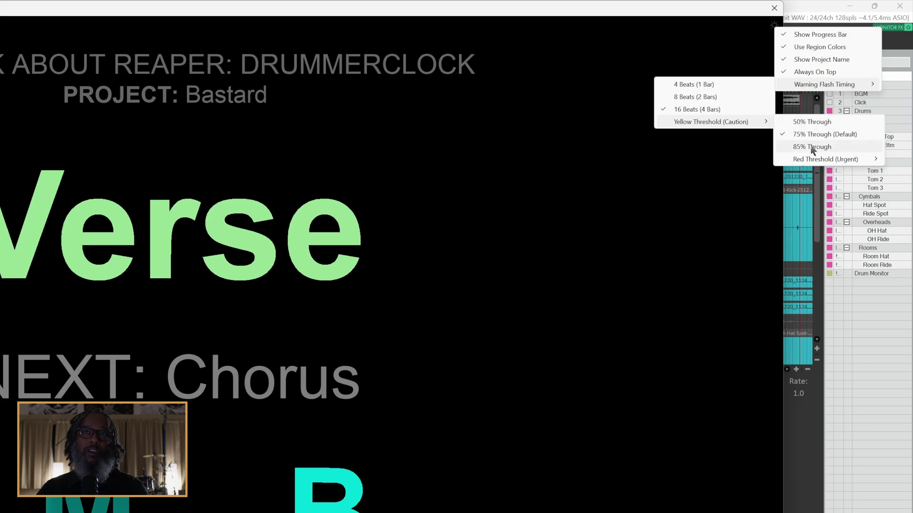
mouse_move(810, 162)
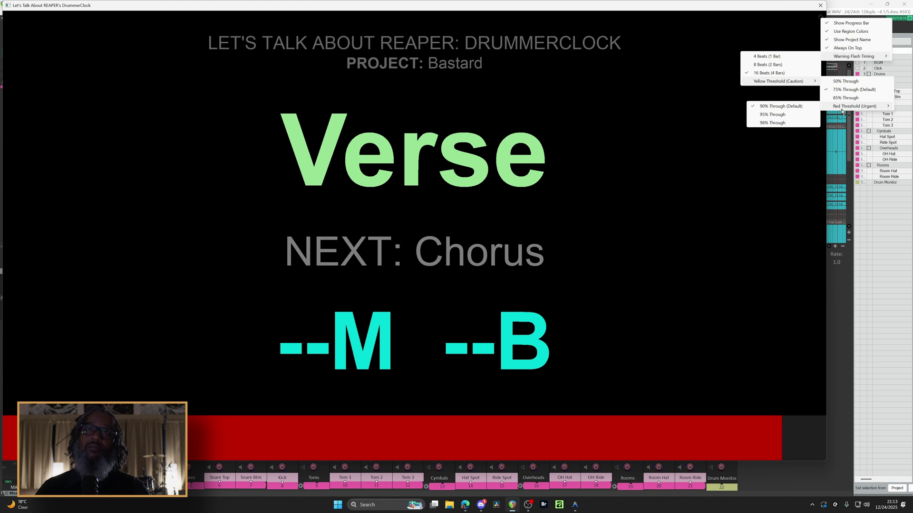
click(653, 8)
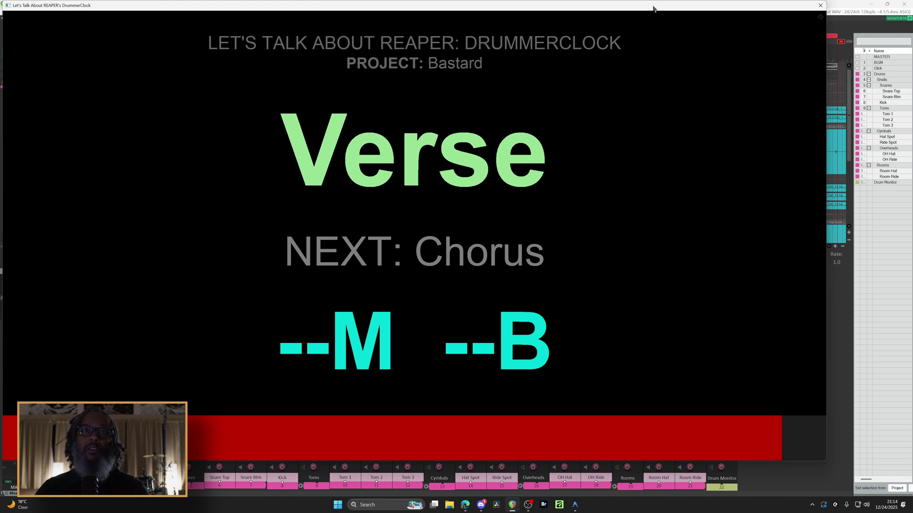
Play and stop, then place the play position in the Interlude region, showing NEXT: Verse
key(space)
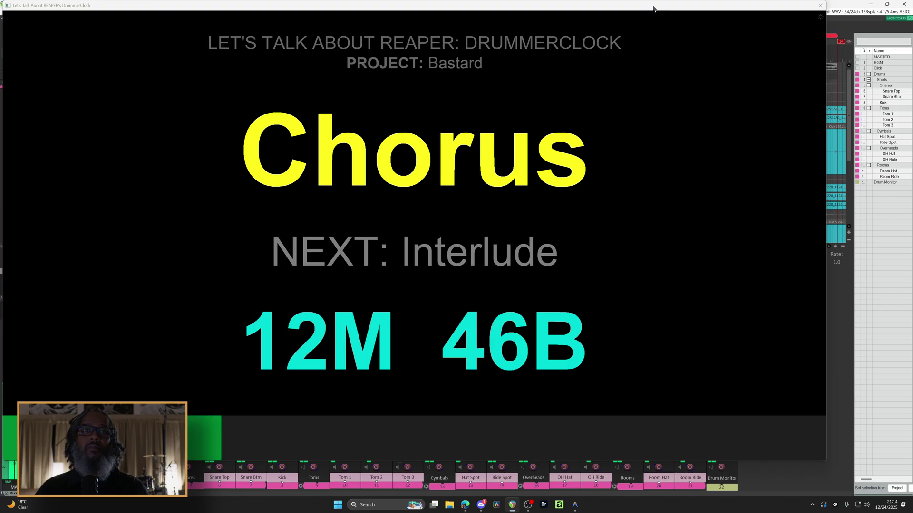
key(space)
drag(653, 9, 688, 141)
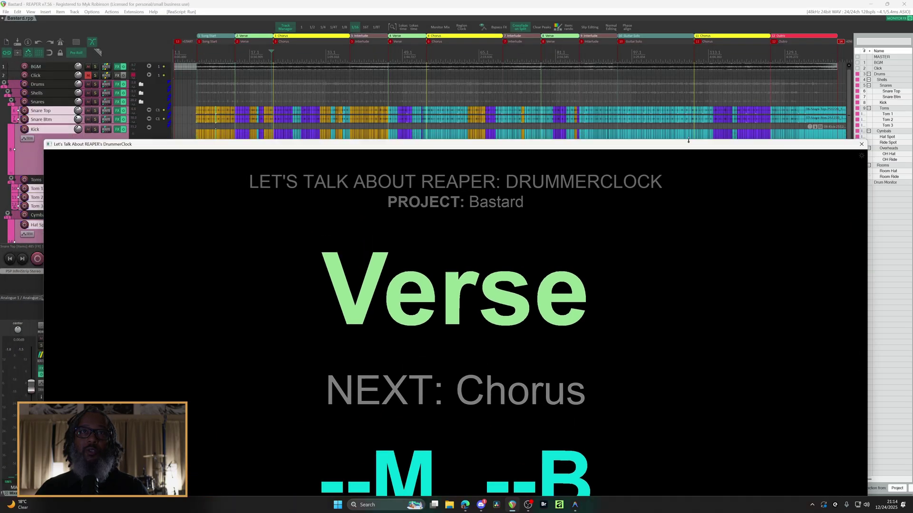
click(364, 48)
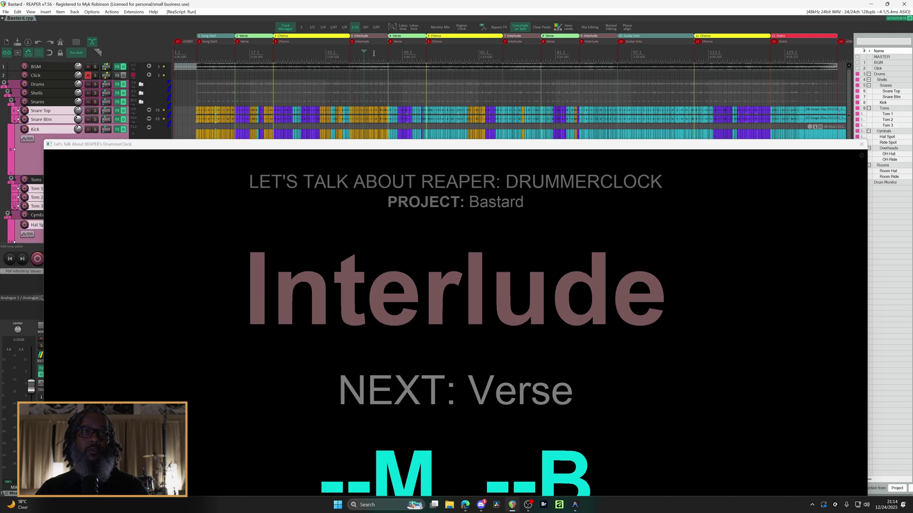
scroll(373, 52, up, 3)
drag(457, 147, 438, 24)
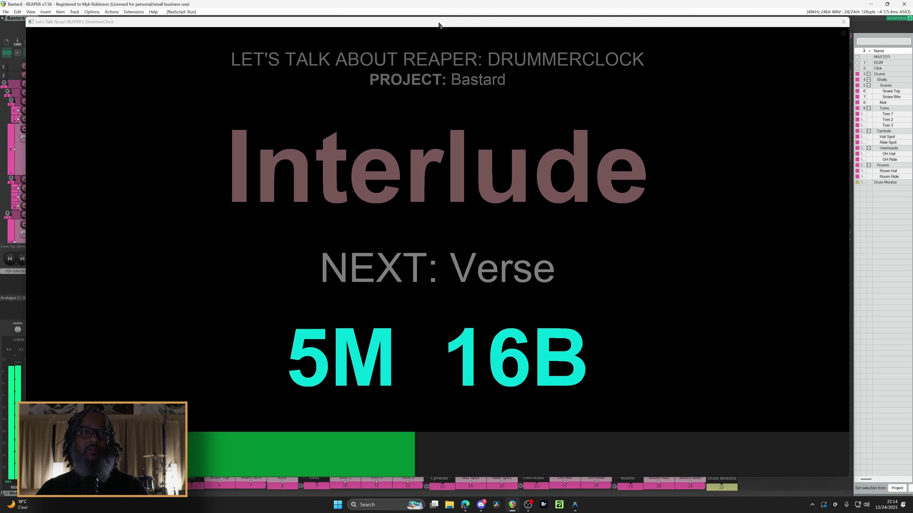